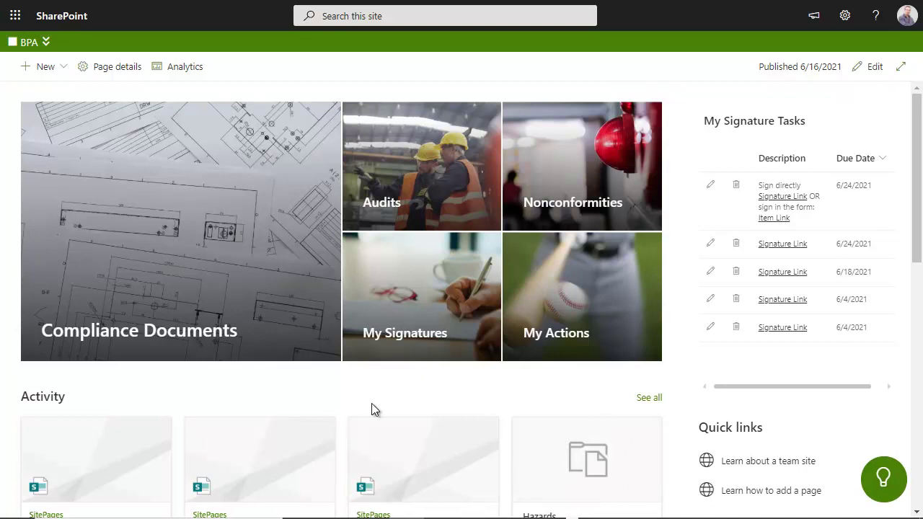
Open the Compliance Documents page from the BPA site home page
left_click(219, 286)
Open the Labelling SOP e-signature form from My Signatures and review the document
left_click(443, 315)
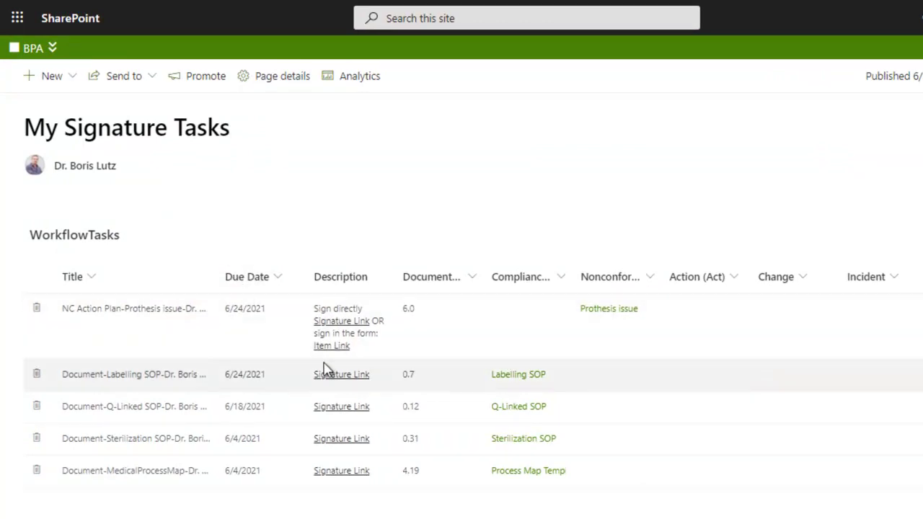
mouse_move(527, 376)
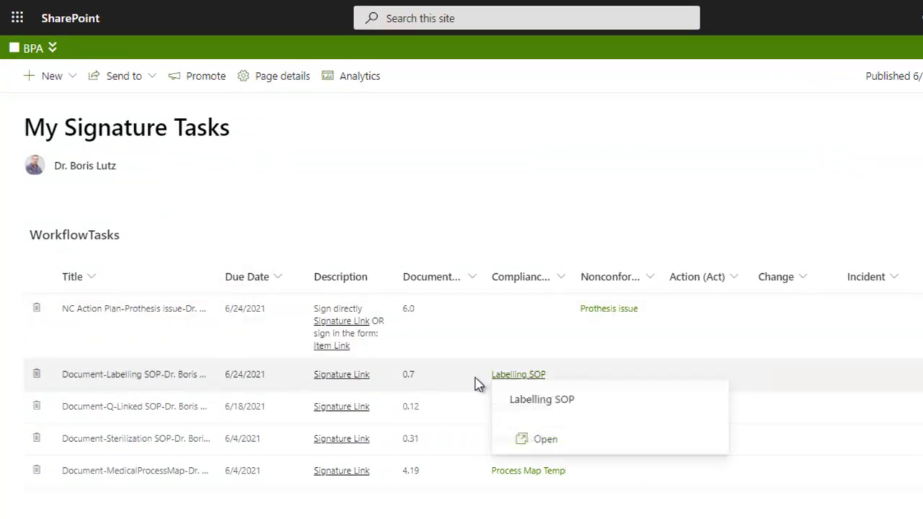
left_click(340, 376)
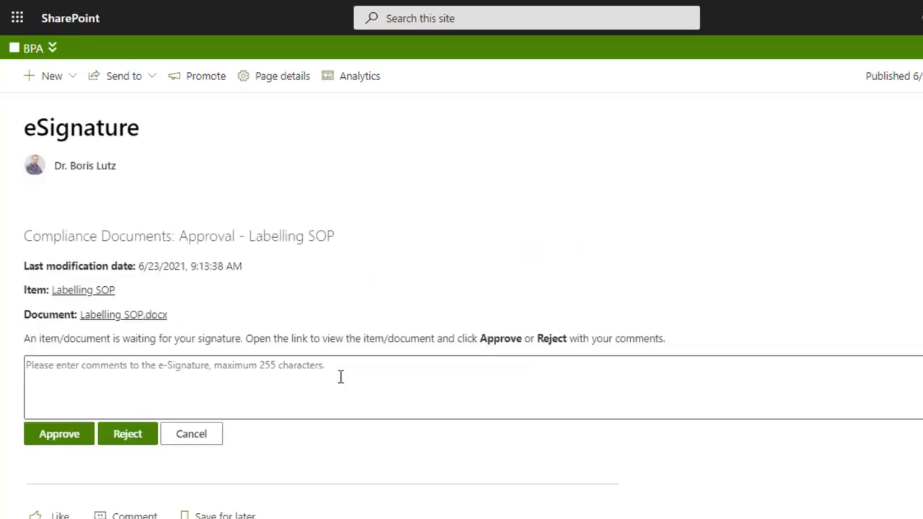
left_click(144, 315)
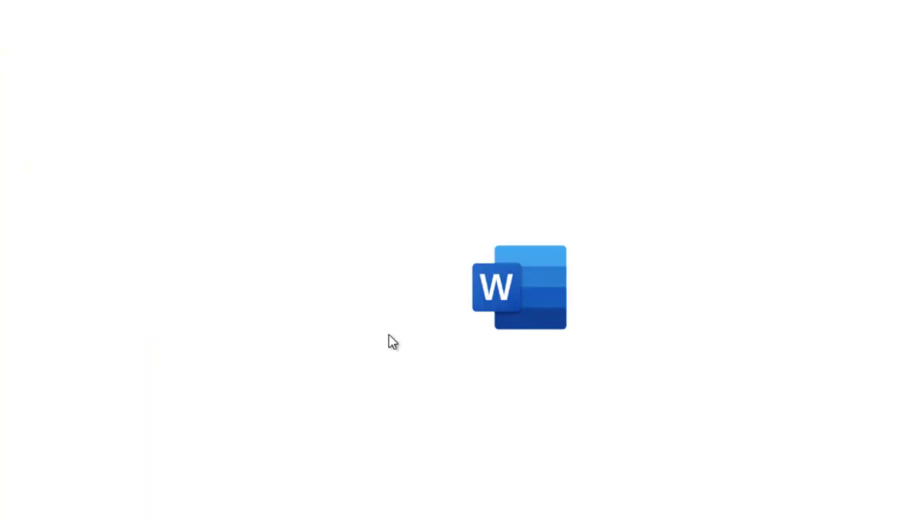
scroll(546, 362, "down", 3)
scroll(546, 363, "down", 6)
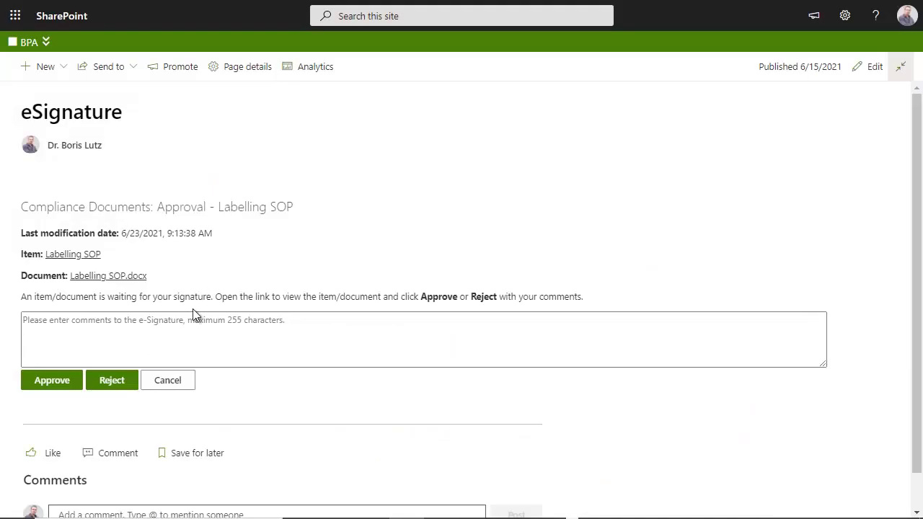
Approve the Labelling SOP with the comment 'Approval is ok for me.'
left_click(149, 324)
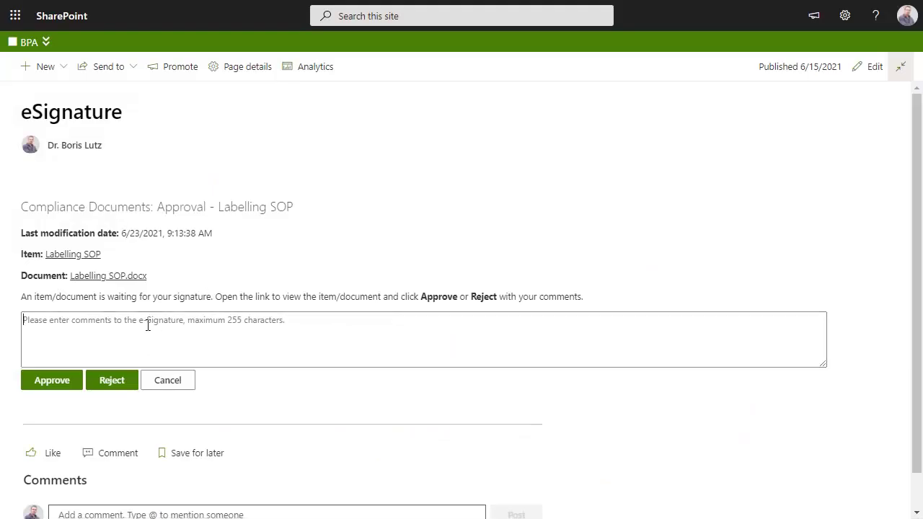
type("Approval is ok for me.")
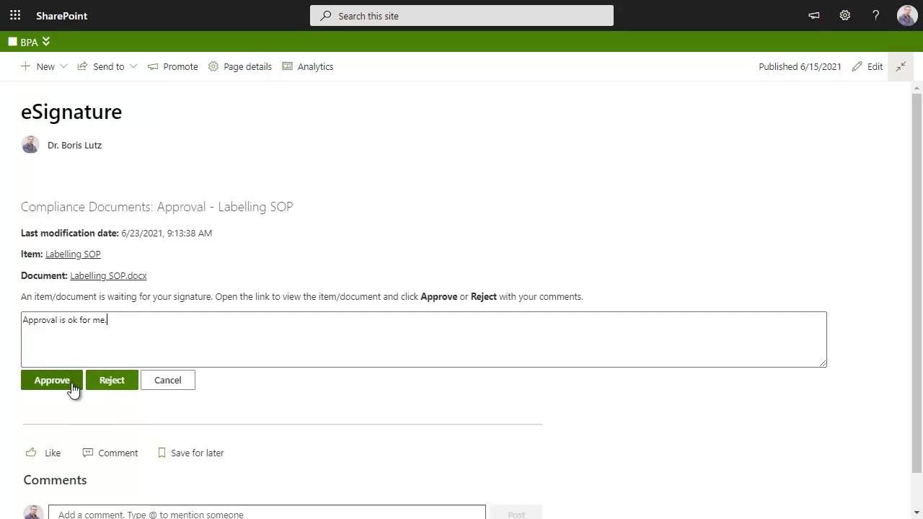
left_click(57, 387)
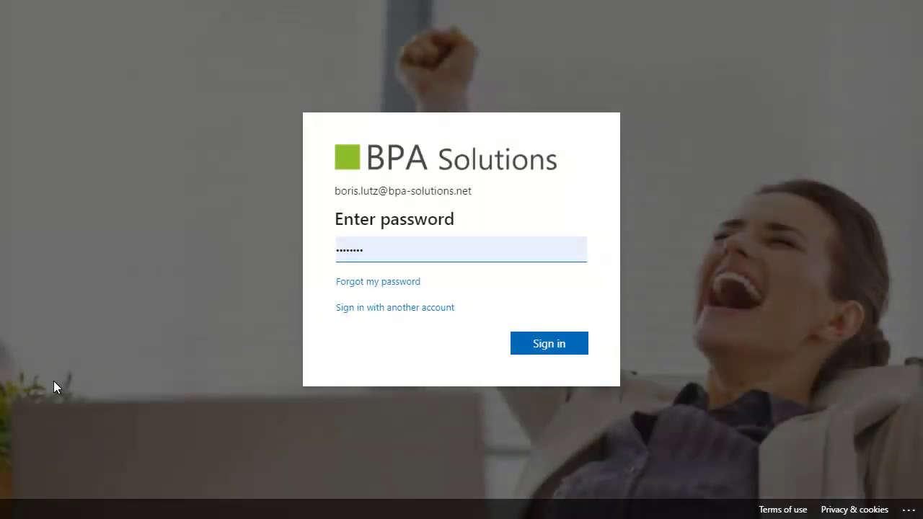
Verify sign-in with the texted code, then view the Labelling SOP workflow history
left_click(542, 343)
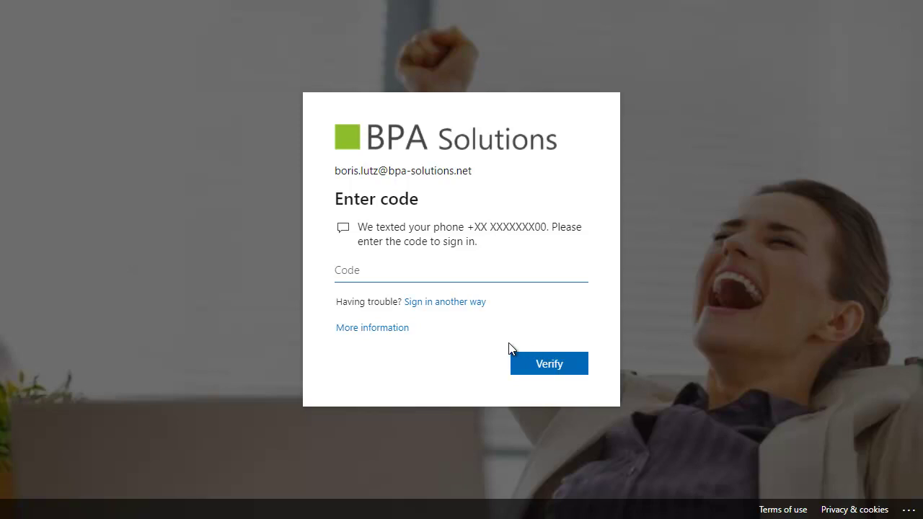
key("Return")
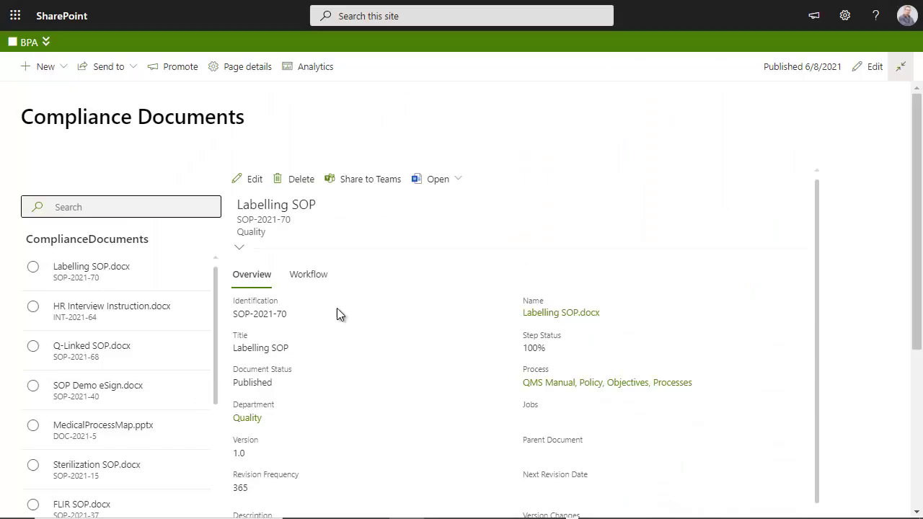
left_click(315, 277)
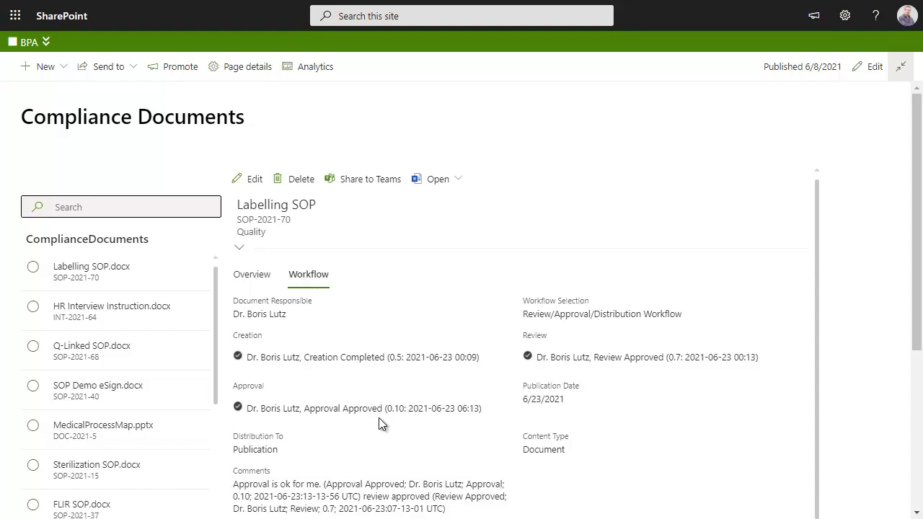
Show the Labelling SOP's Distribution & Training list with its Read and Understood signatures
left_click(242, 253)
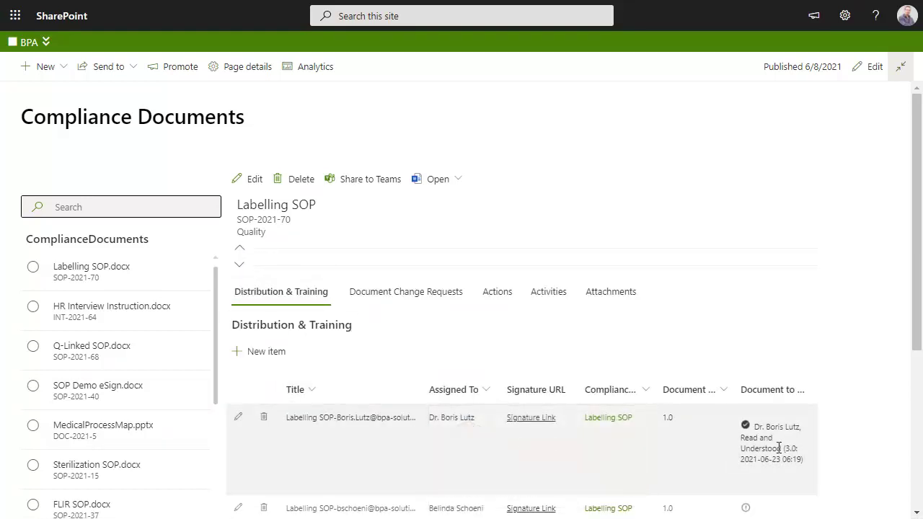
mouse_move(778, 448)
Go to the Nonconformities page and open the Prothesis issue record
left_click(46, 41)
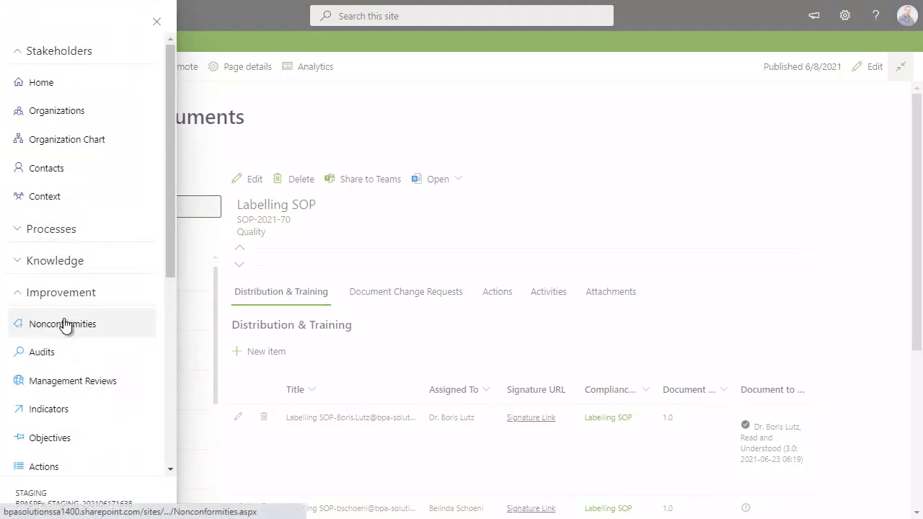
left_click(64, 324)
left_click(68, 354)
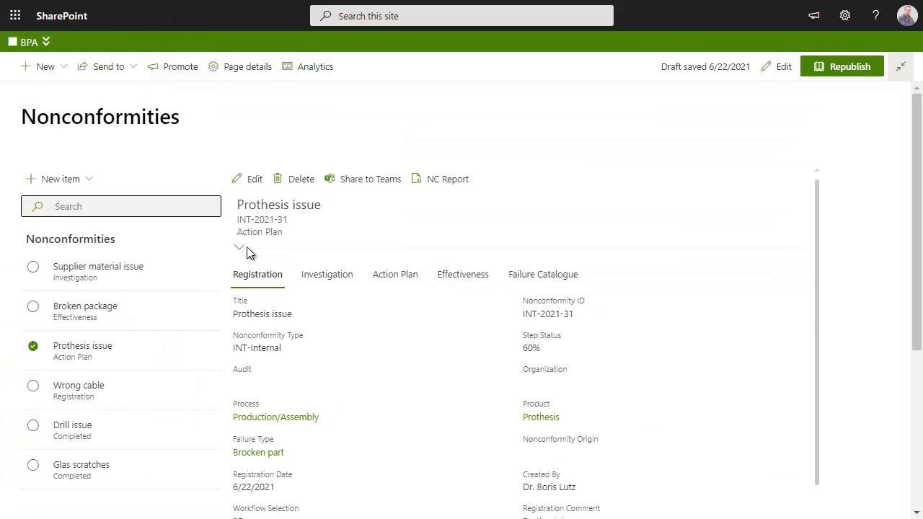
left_click_drag(246, 228, 282, 229)
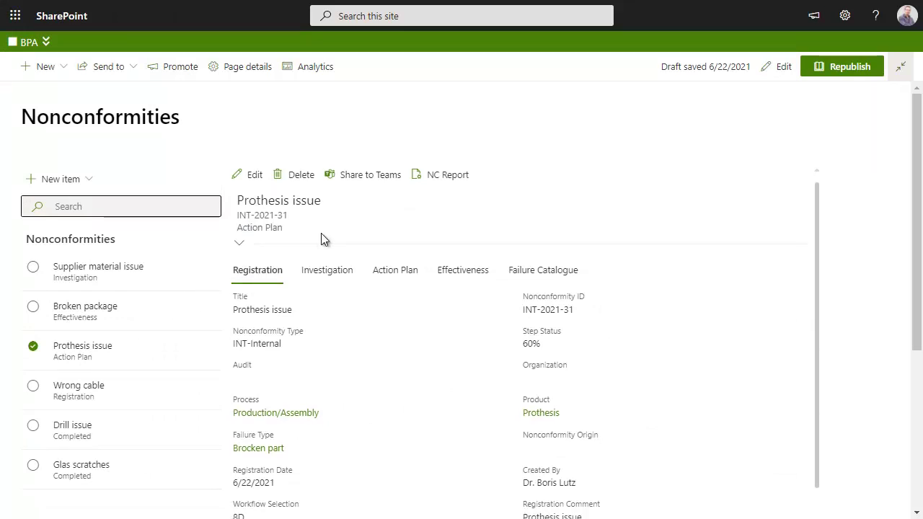
Review the Prothesis issue's investigation and completed Review assembly WI action signatures
left_click(341, 289)
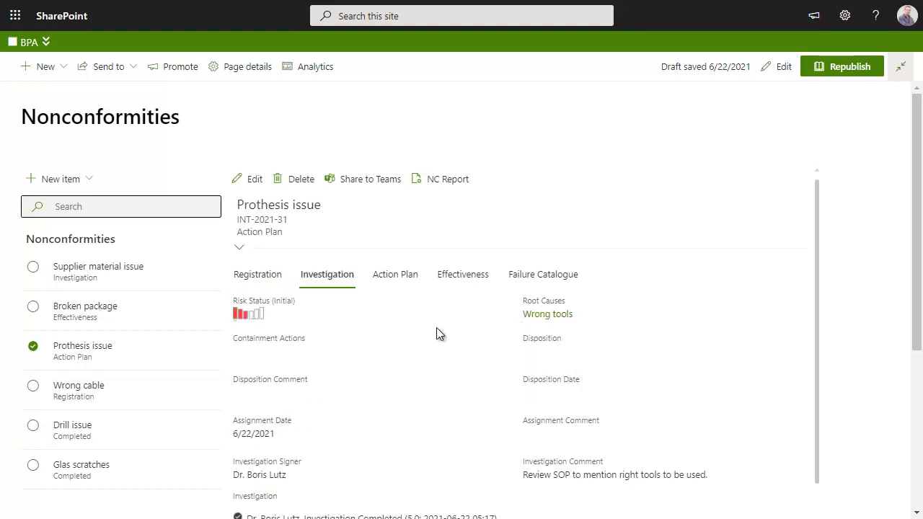
scroll(437, 329, "down", 2)
scroll(440, 339, "down", 2)
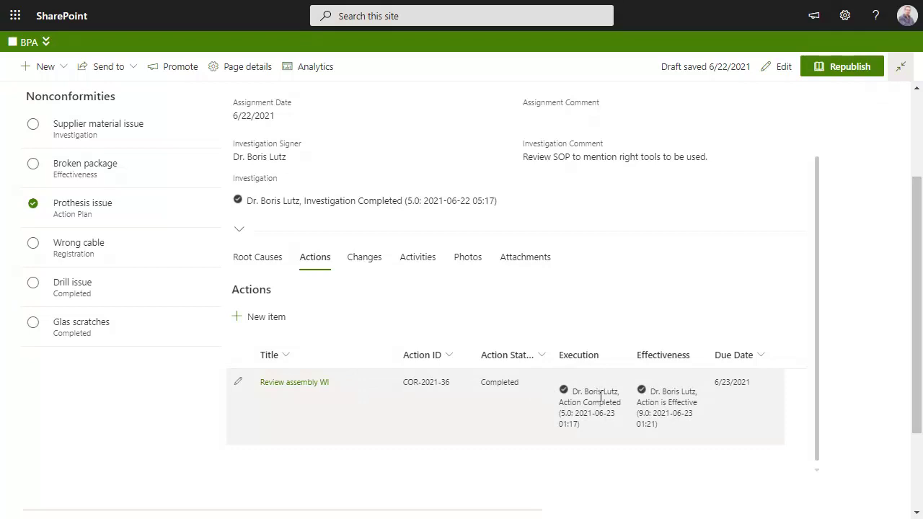
mouse_move(601, 397)
scroll(287, 202, "up", 5)
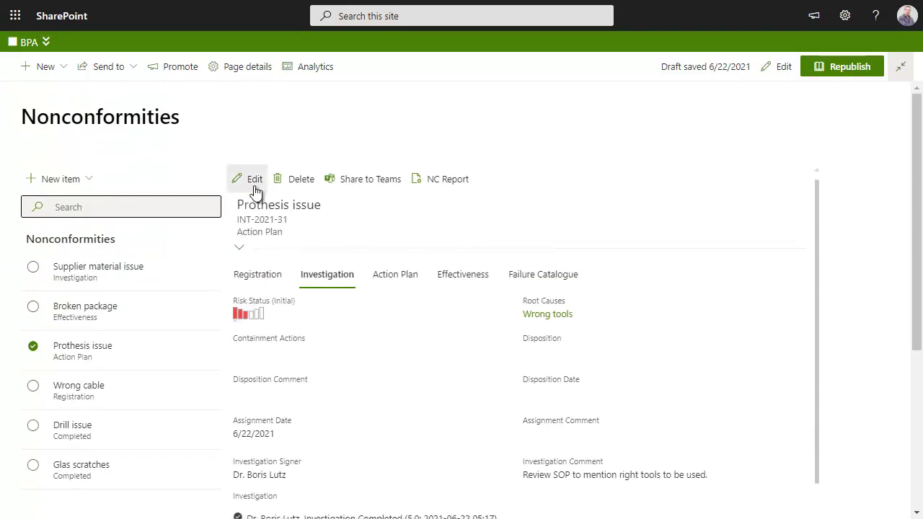
Edit the Prothesis issue and start the Action Plan e-signature, saving pending changes
left_click(253, 180)
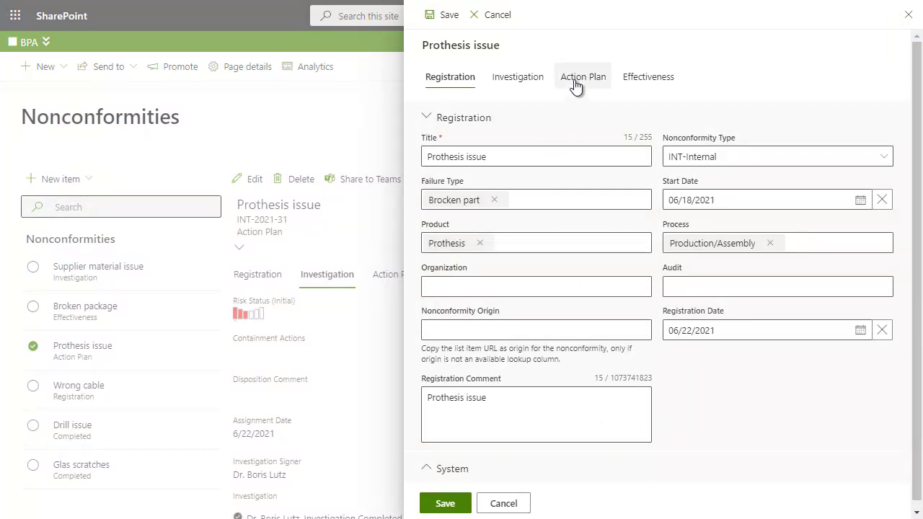
left_click(579, 81)
left_click(433, 264)
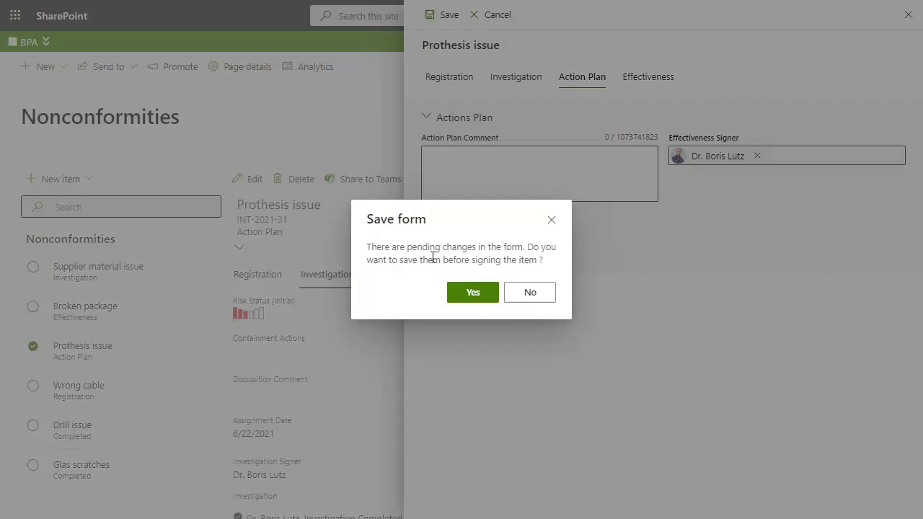
left_click(462, 292)
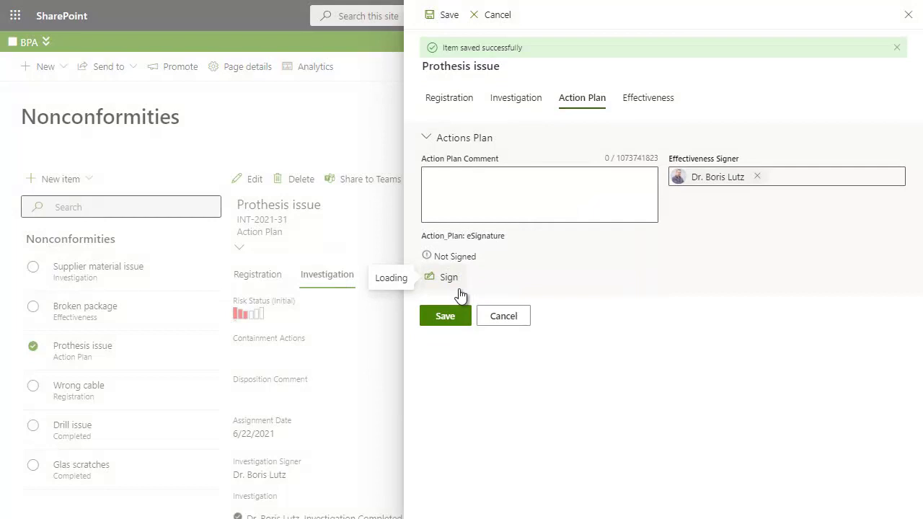
Complete the Action Plan e-signature, verifying identity with password and texted code
left_click(255, 267)
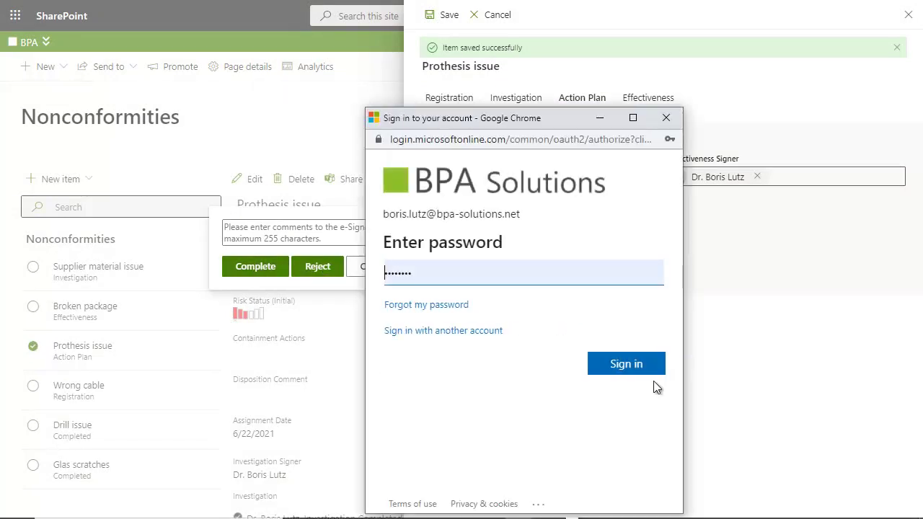
left_click(659, 374)
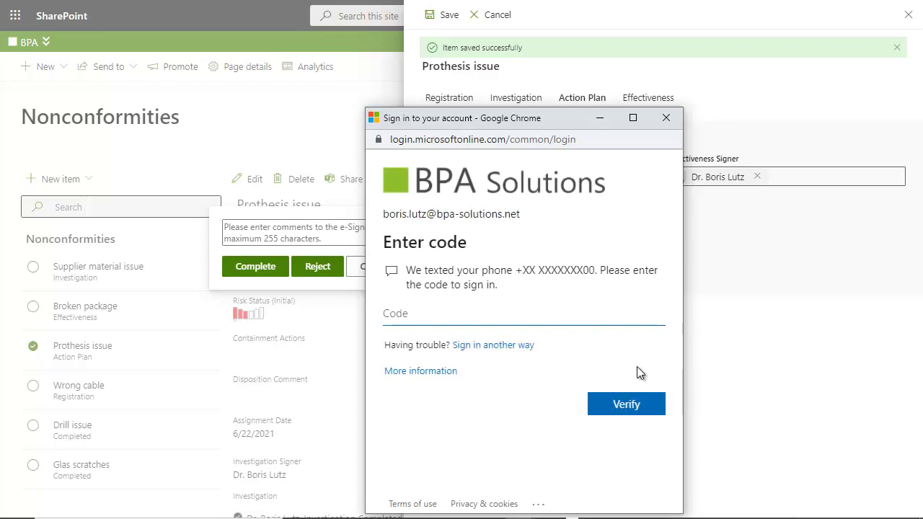
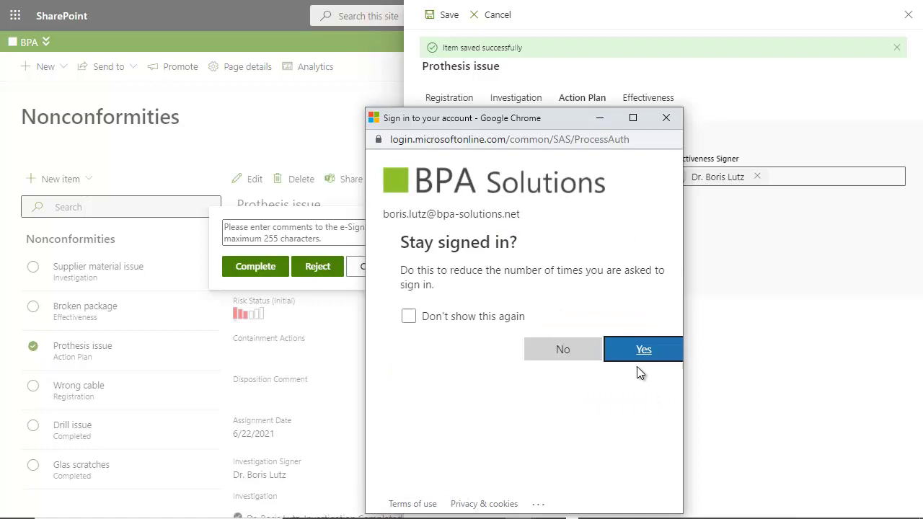
left_click(637, 360)
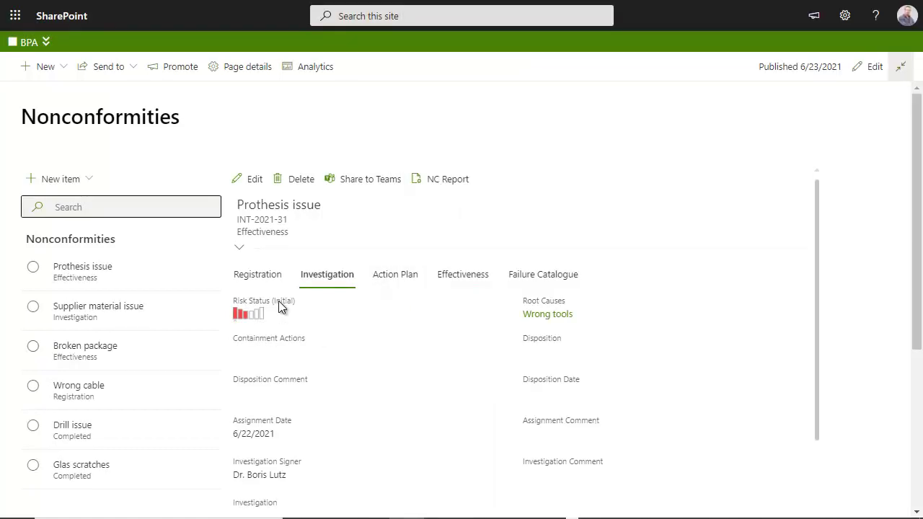
Open the newest NCReport from the Prothesis issue's attachments
left_click(243, 250)
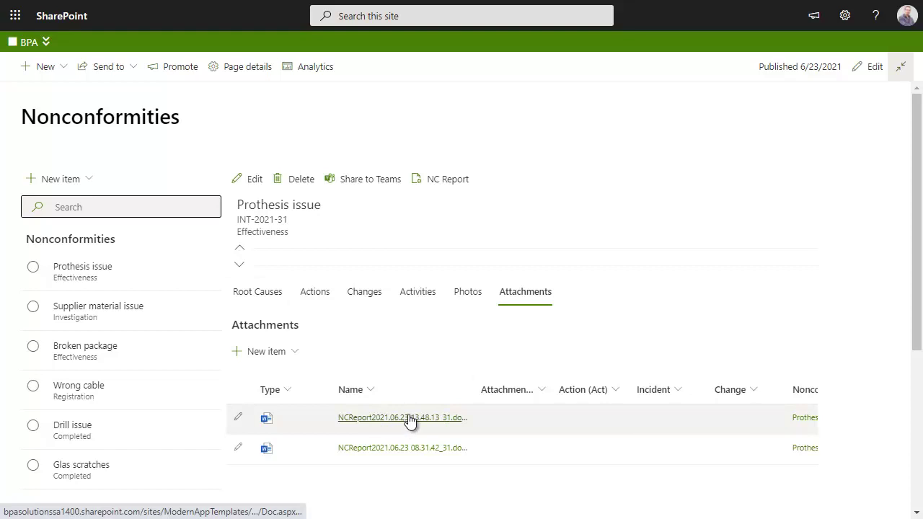
left_click(408, 419)
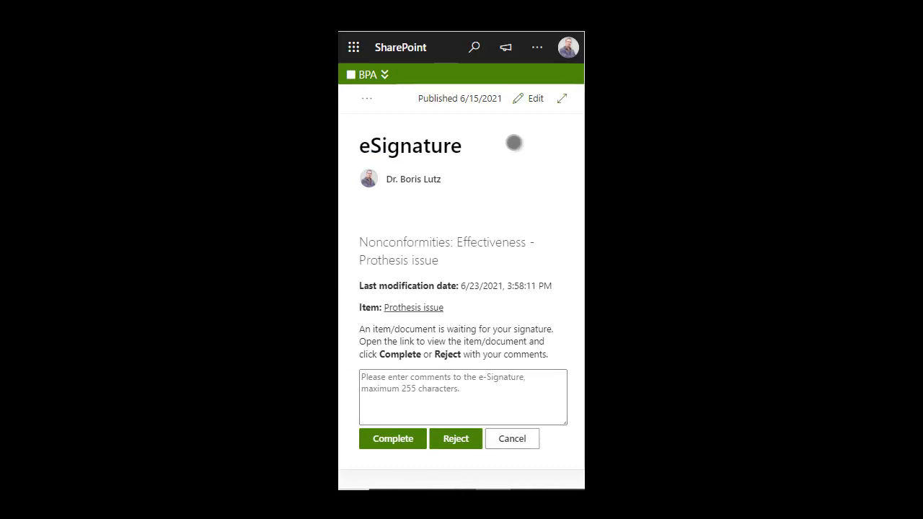
Scroll through the Prothesis issue's Effectiveness e-signature request in the mobile view
scroll(513, 141, "down", 2)
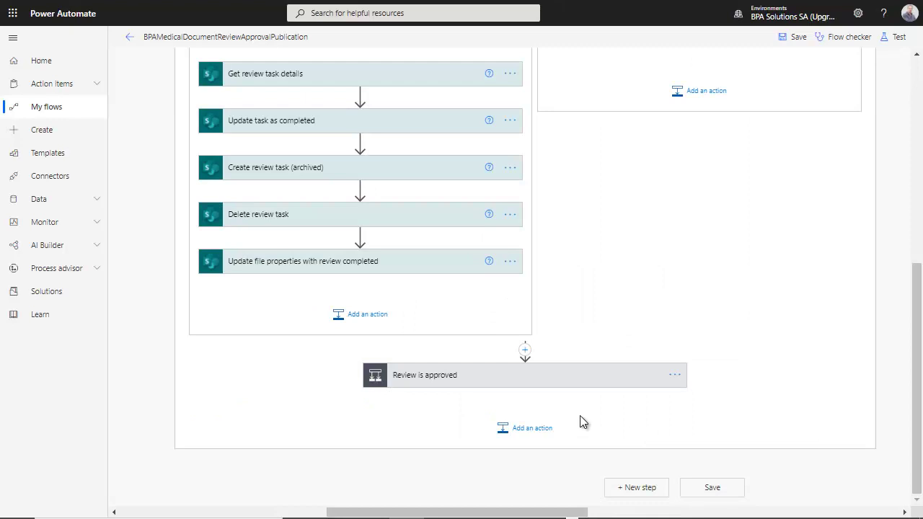
Expand the Review is approved condition, then move Investigation onto its own full-width row
left_click(531, 382)
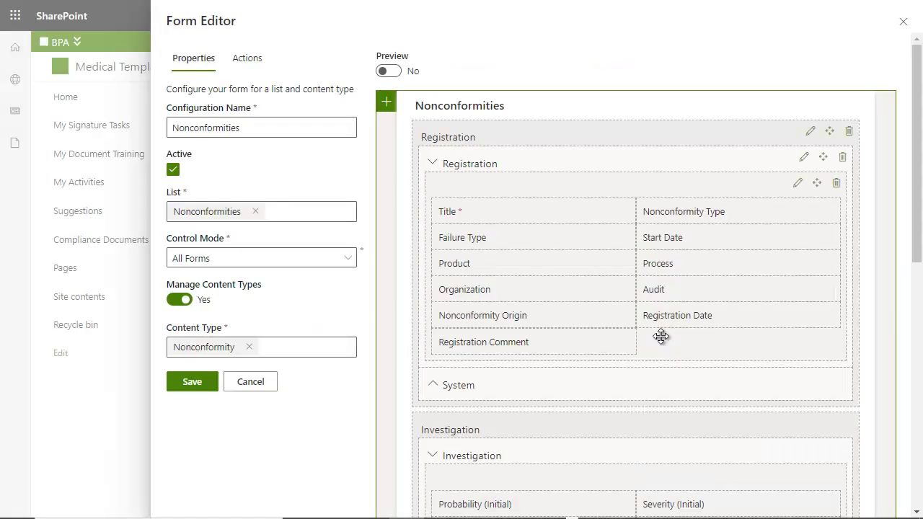
scroll(660, 336, "down", 3)
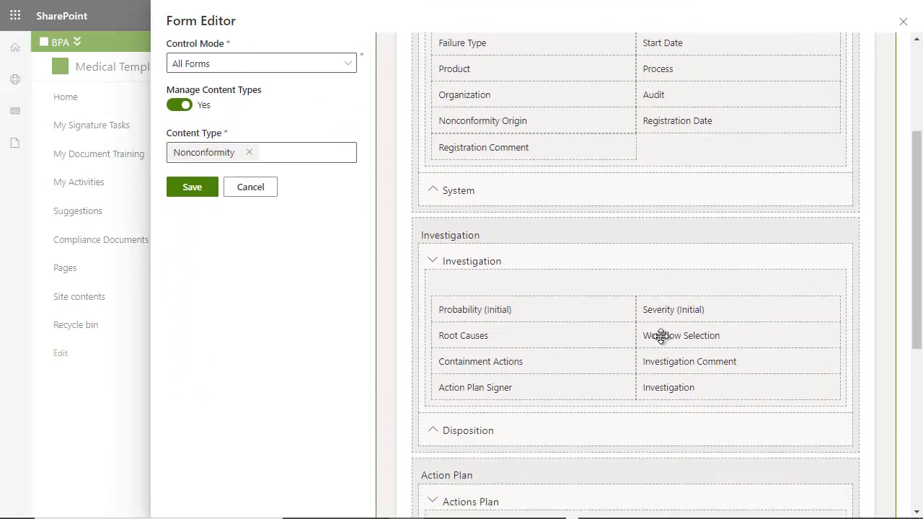
left_click_drag(675, 387, 632, 408)
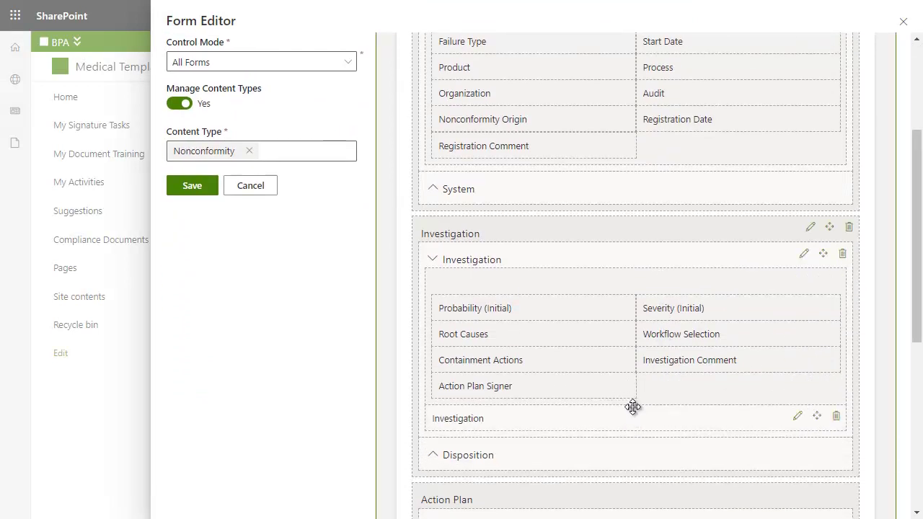